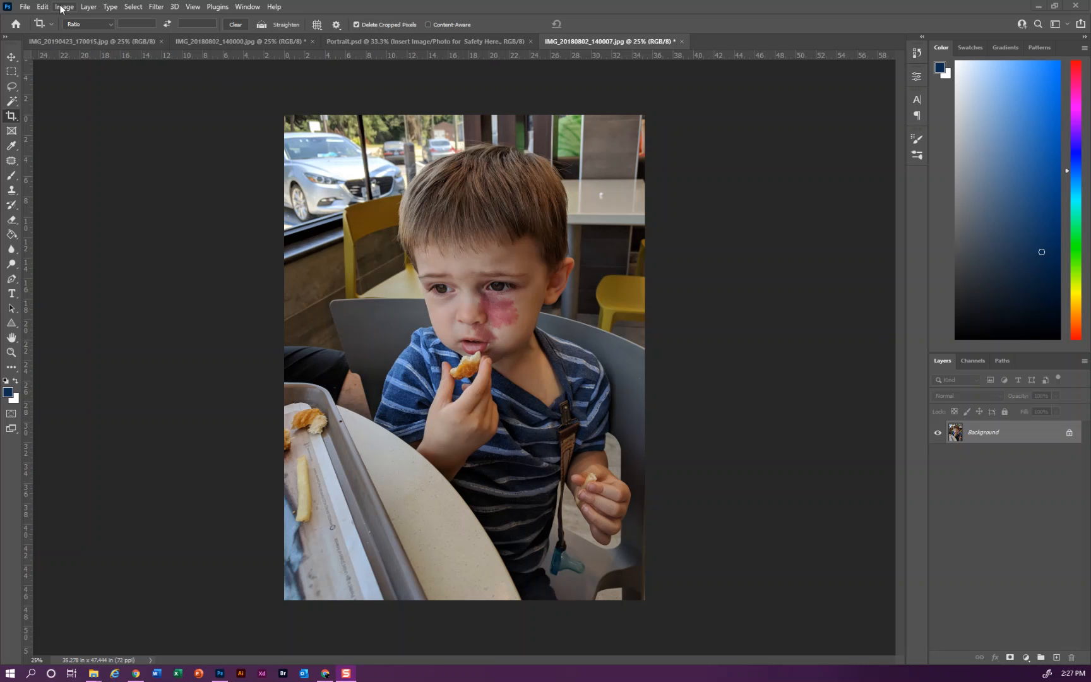
- Adjust the photo's tonal range with Levels by slightly shifting the shadow, highlight and midtone input levels
click(63, 7)
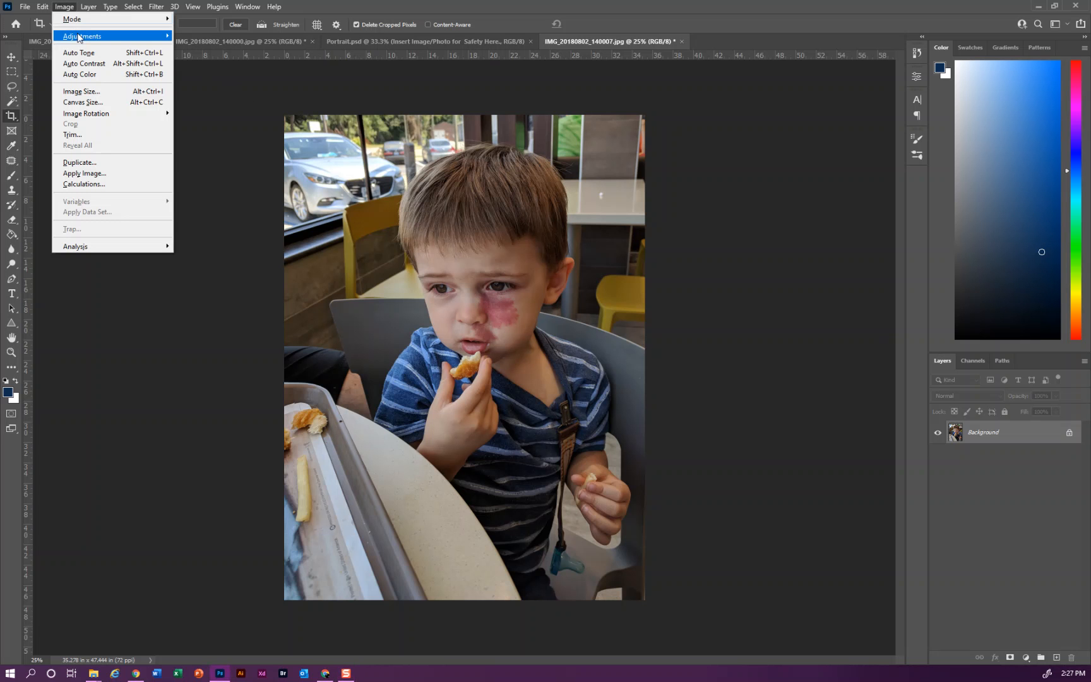
mouse_move(81, 36)
click(183, 47)
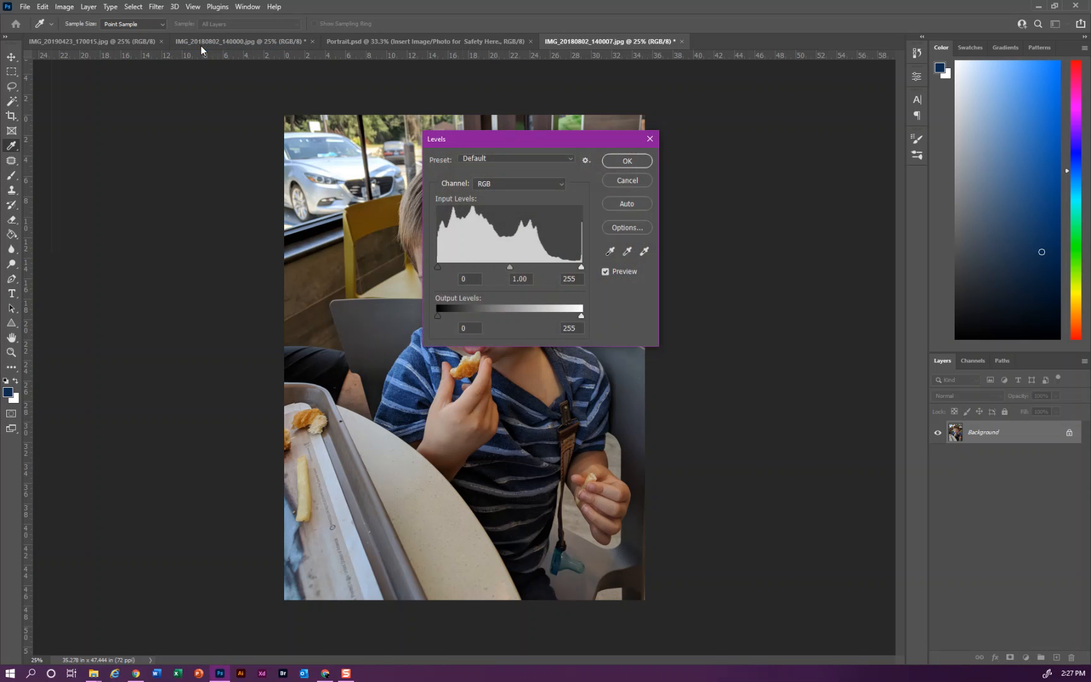
drag(480, 135, 772, 140)
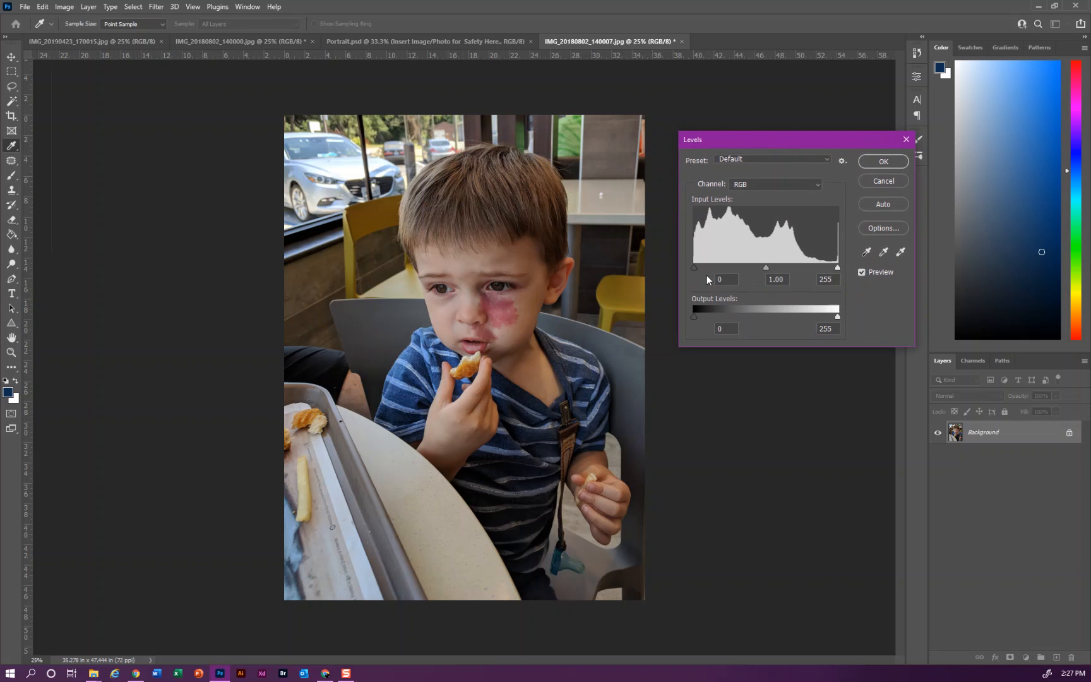
drag(693, 267, 697, 267)
drag(835, 268, 839, 268)
drag(766, 271, 763, 272)
click(875, 164)
key(c)
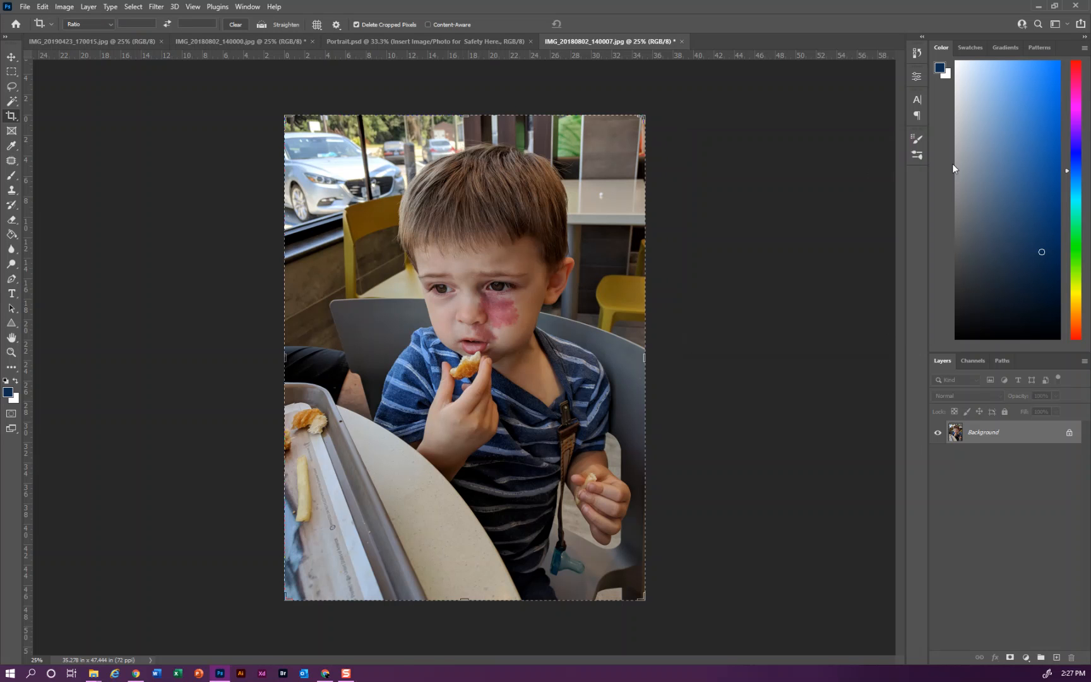
- Unlock the Background layer and convert it with Black & White: Reds 30, Yellows 51, Greens 42, Cyans 62, Blues 13, Magentas -4
click(1068, 433)
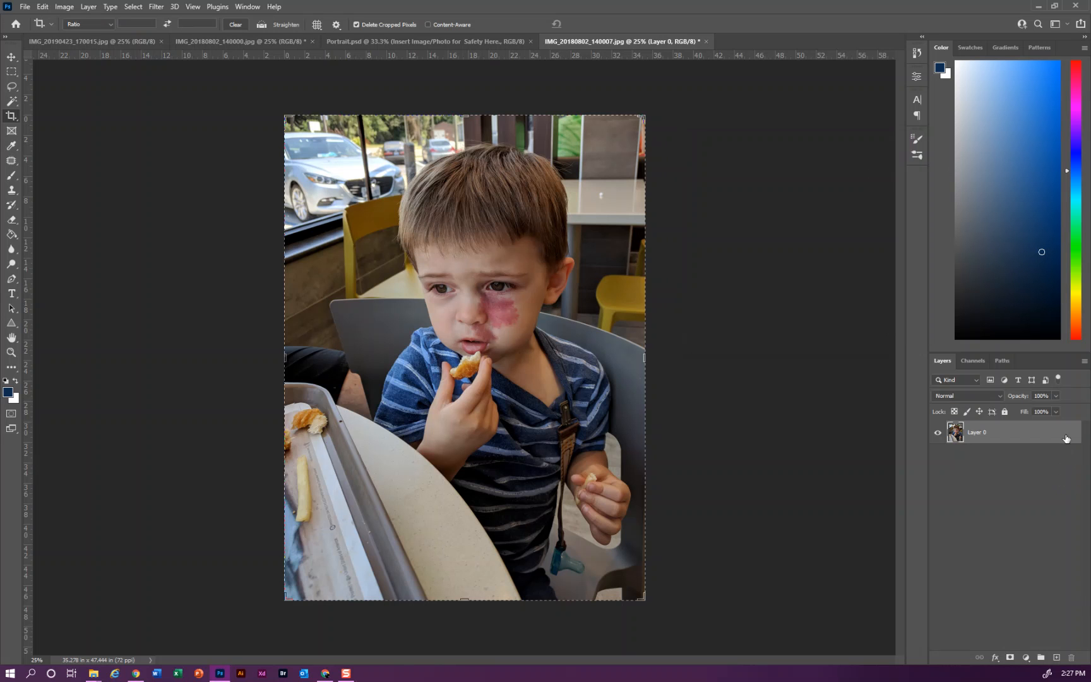
click(64, 7)
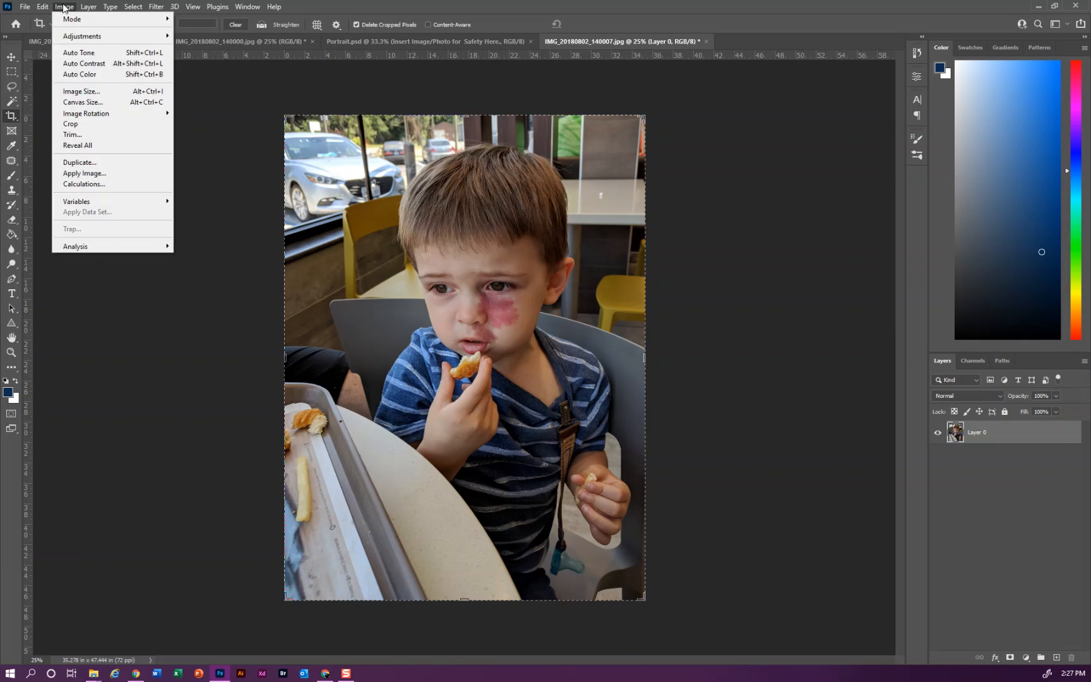
mouse_move(95, 36)
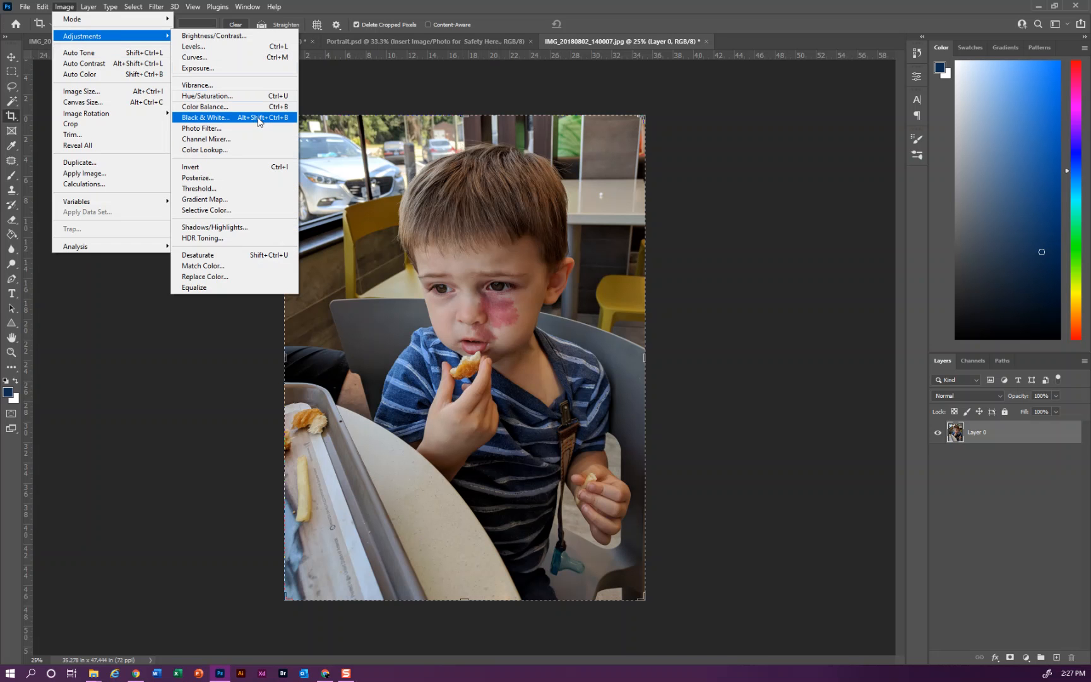
click(258, 120)
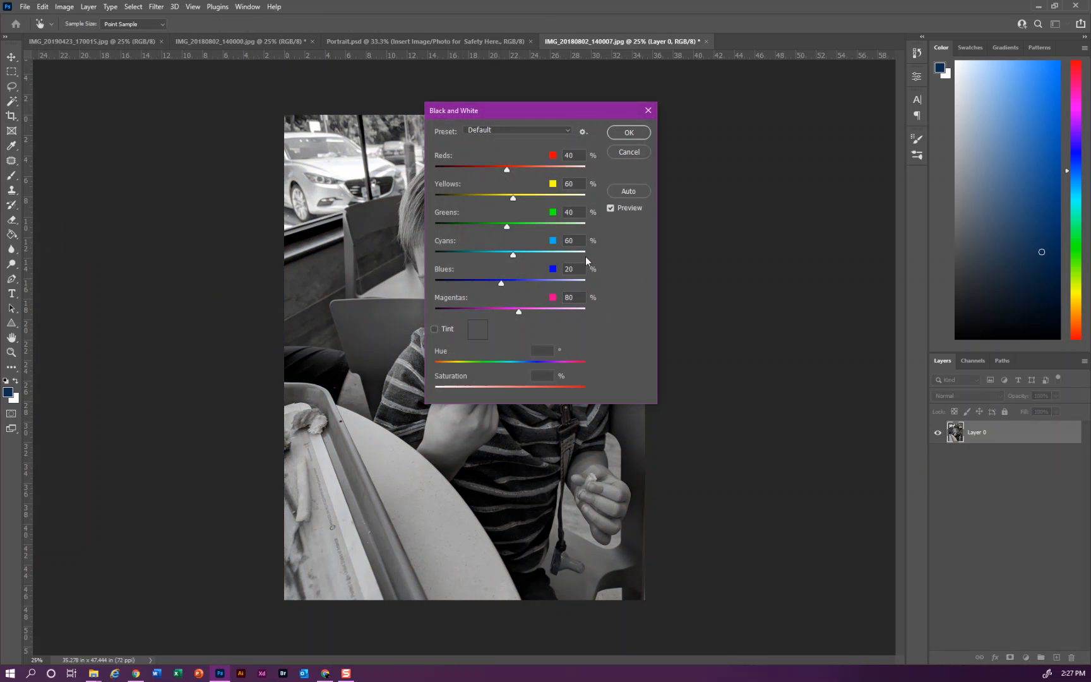
drag(530, 117, 777, 113)
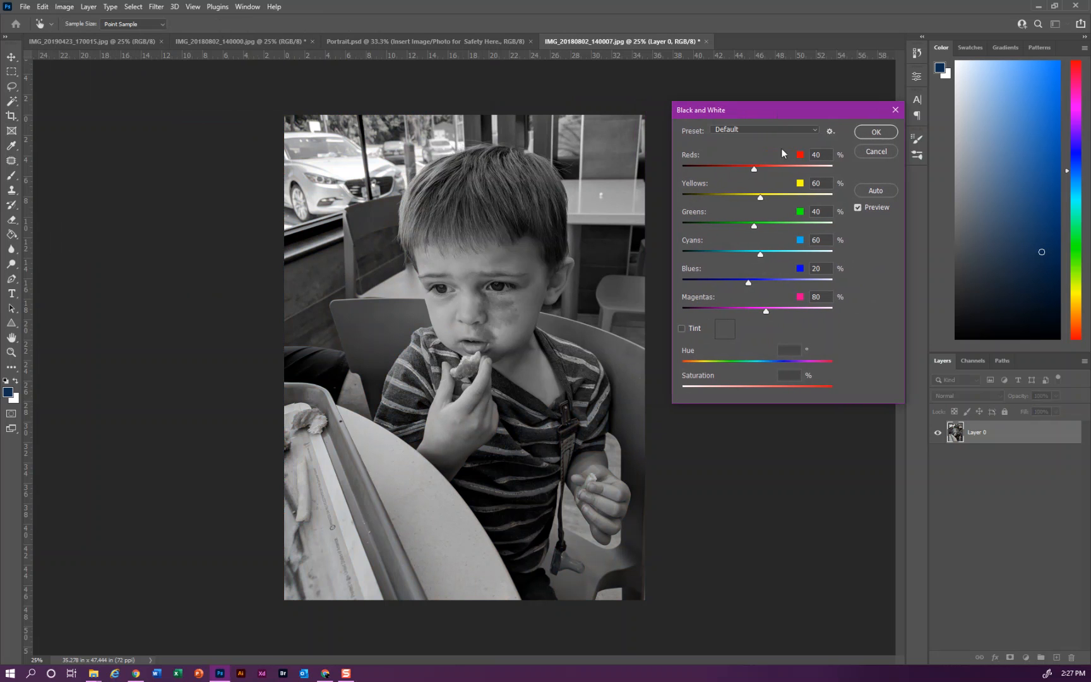
drag(753, 171, 741, 309)
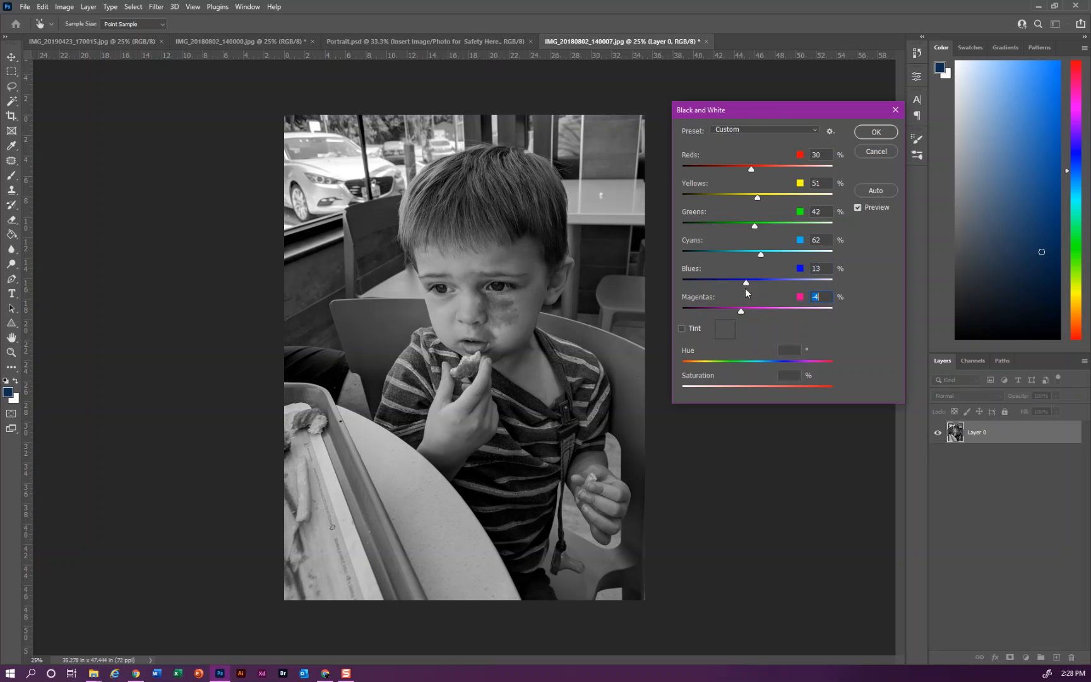
click(875, 132)
key(c)
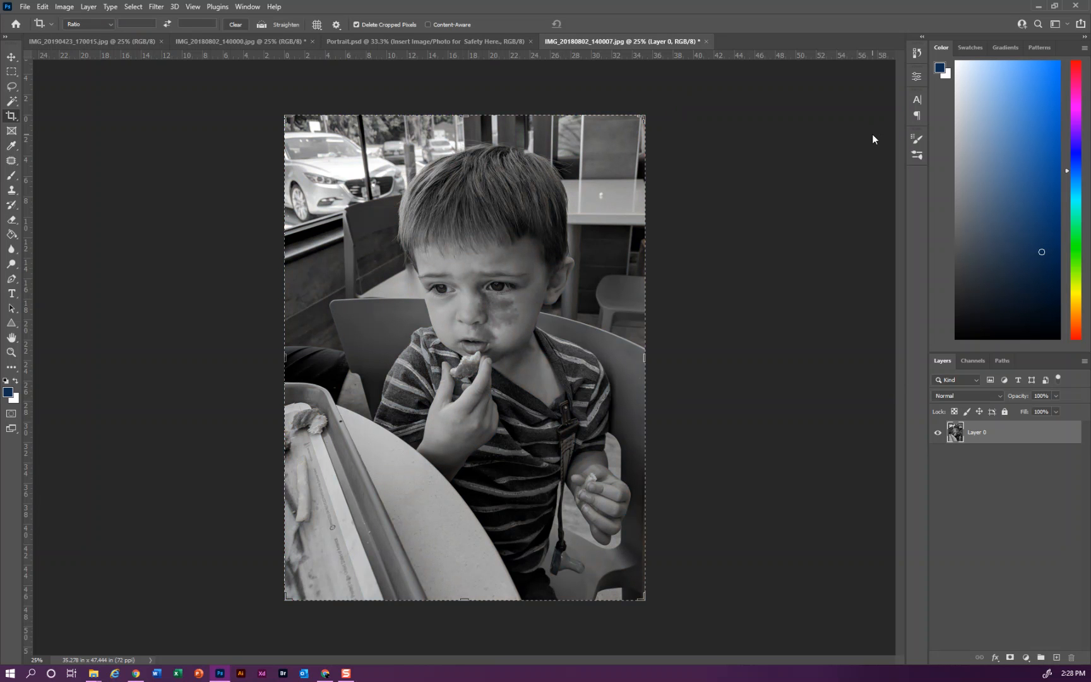
- Duplicate the black-and-white photo layer
click(1083, 362)
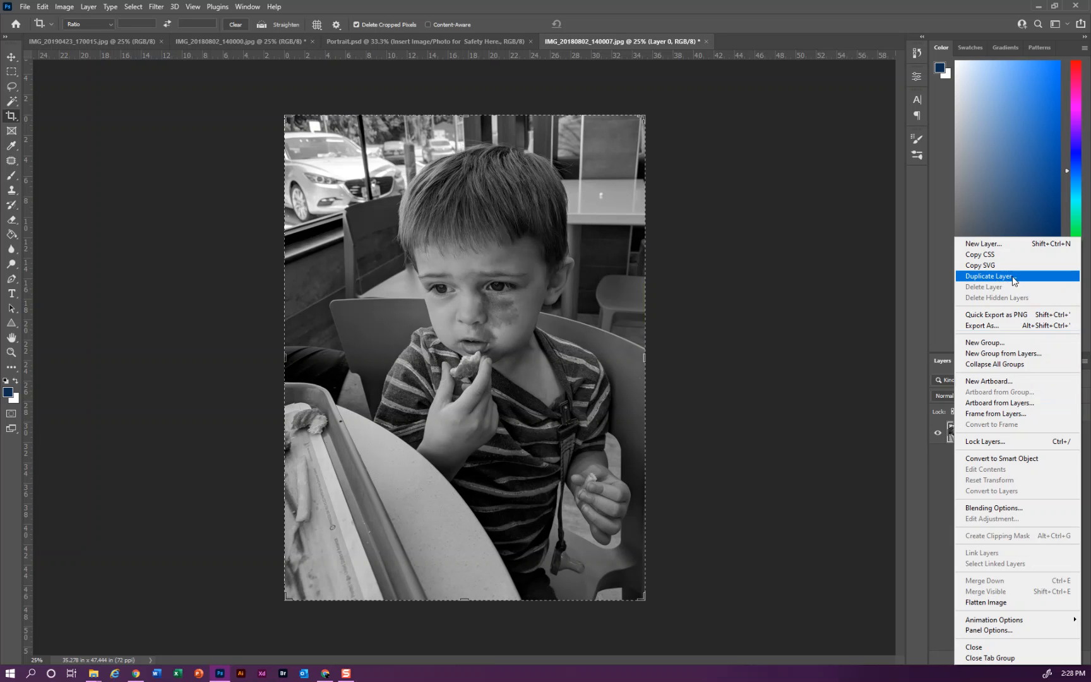
click(950, 469)
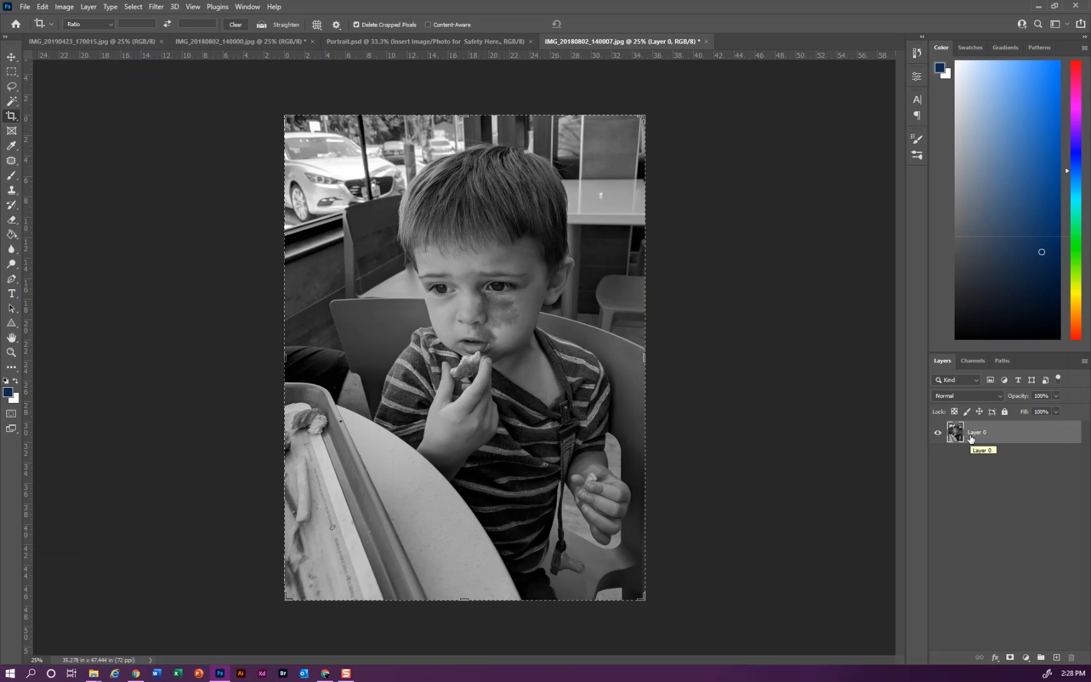
key(ctrl+j)
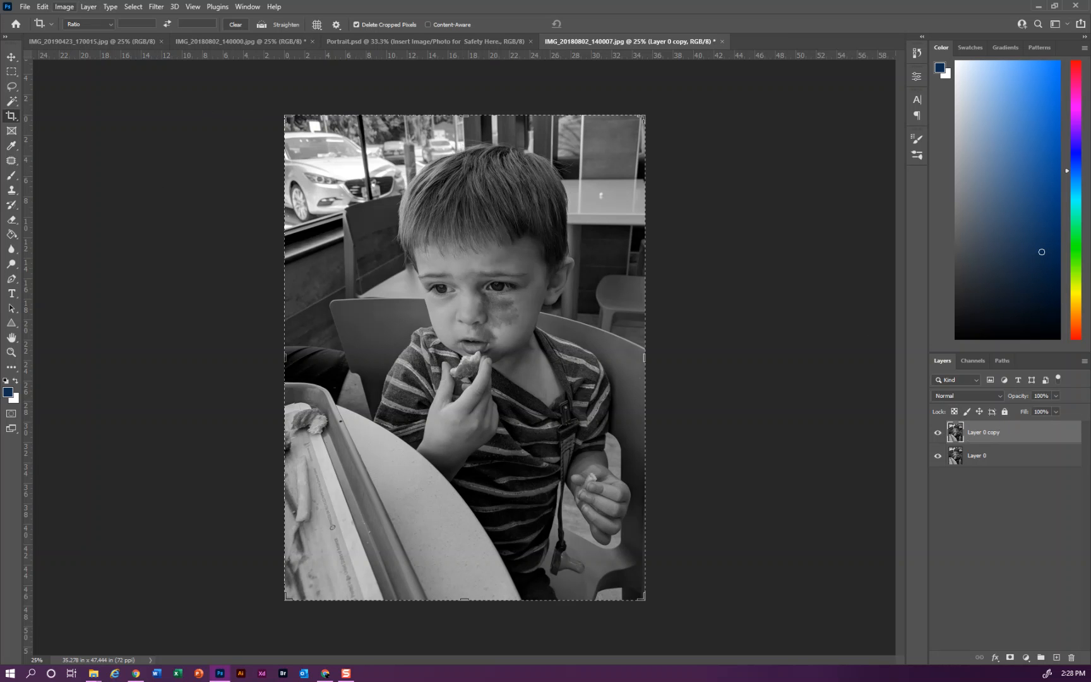
- Invert the tones of the duplicated layer and compare it with the original by toggling its visibility
click(65, 6)
mouse_move(72, 39)
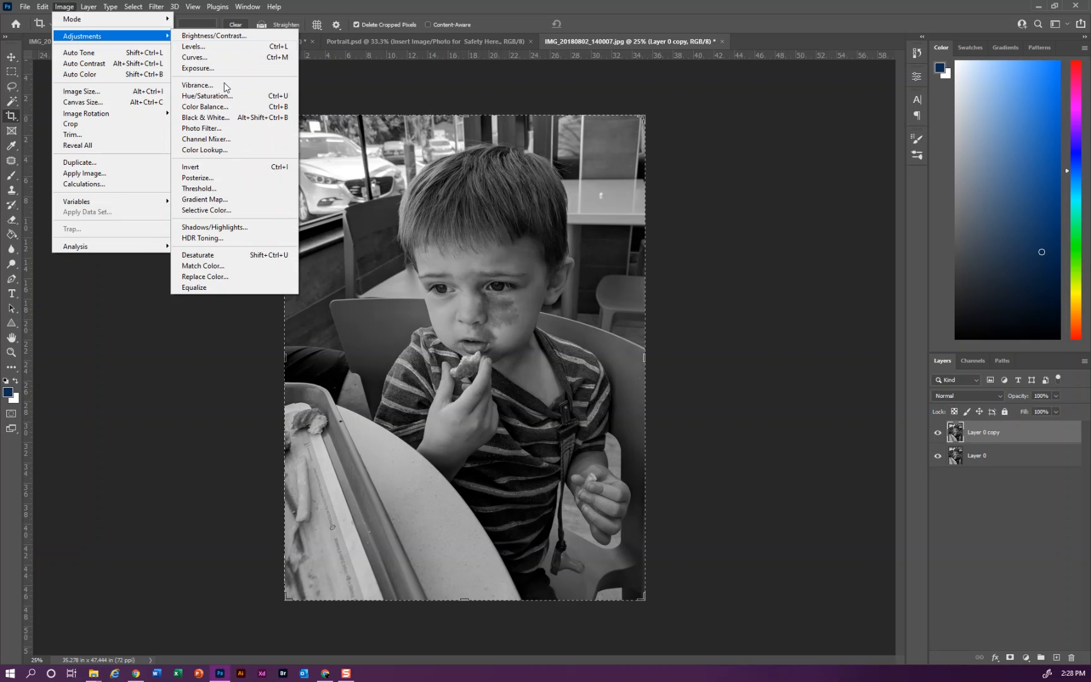
click(279, 166)
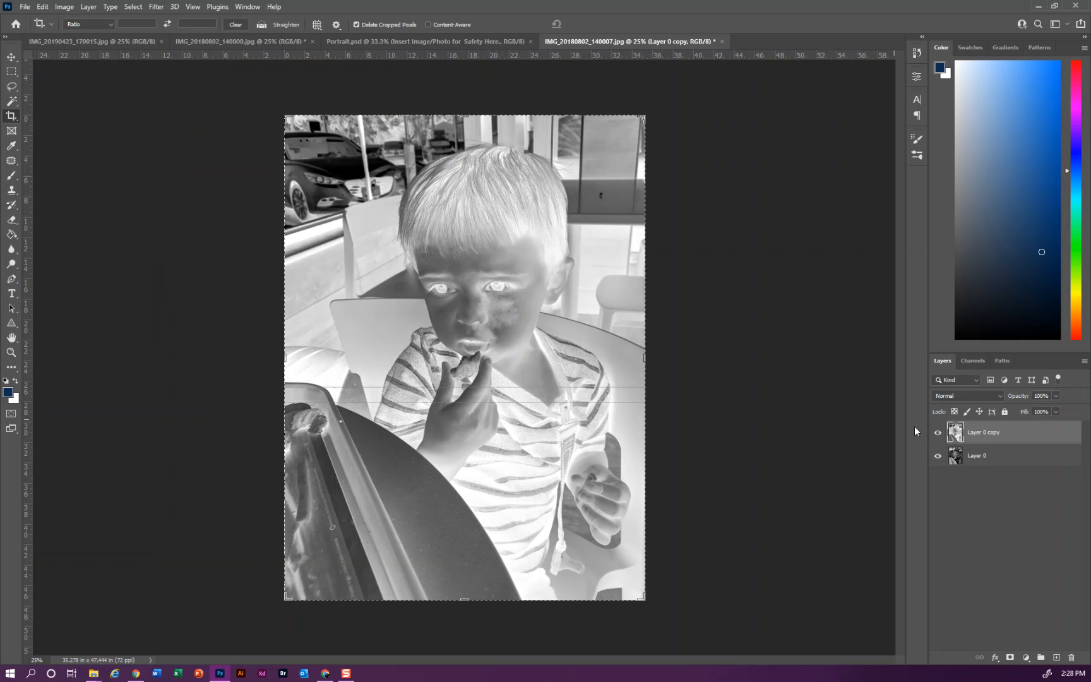
click(937, 433)
click(937, 434)
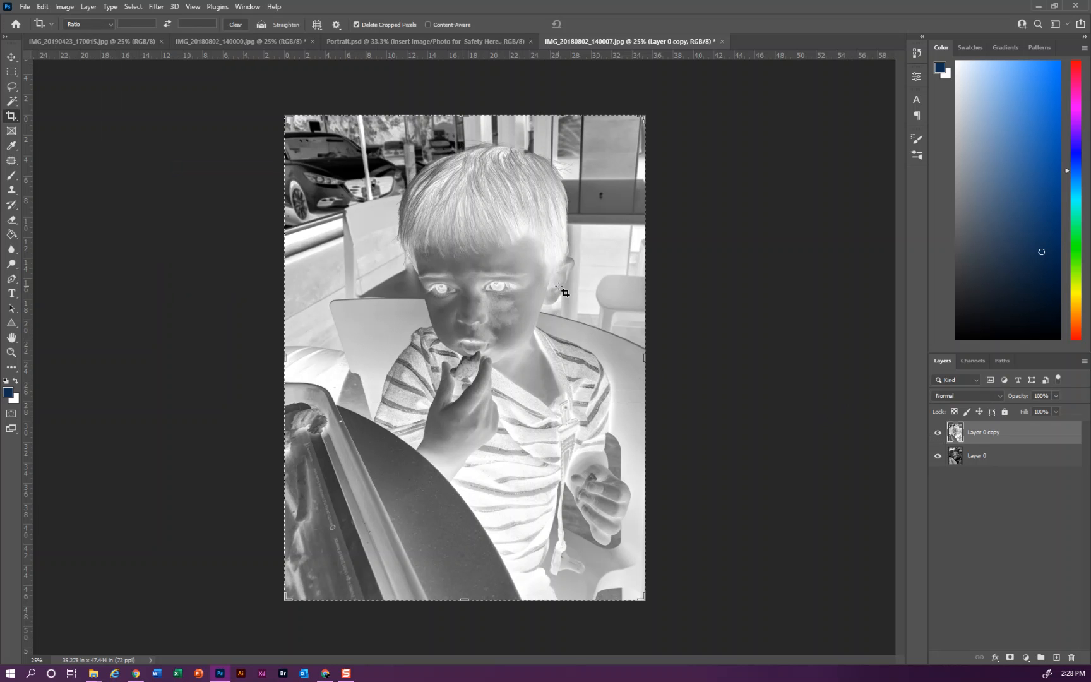
- Flip the inverted layer copy horizontally with Transform
click(62, 6)
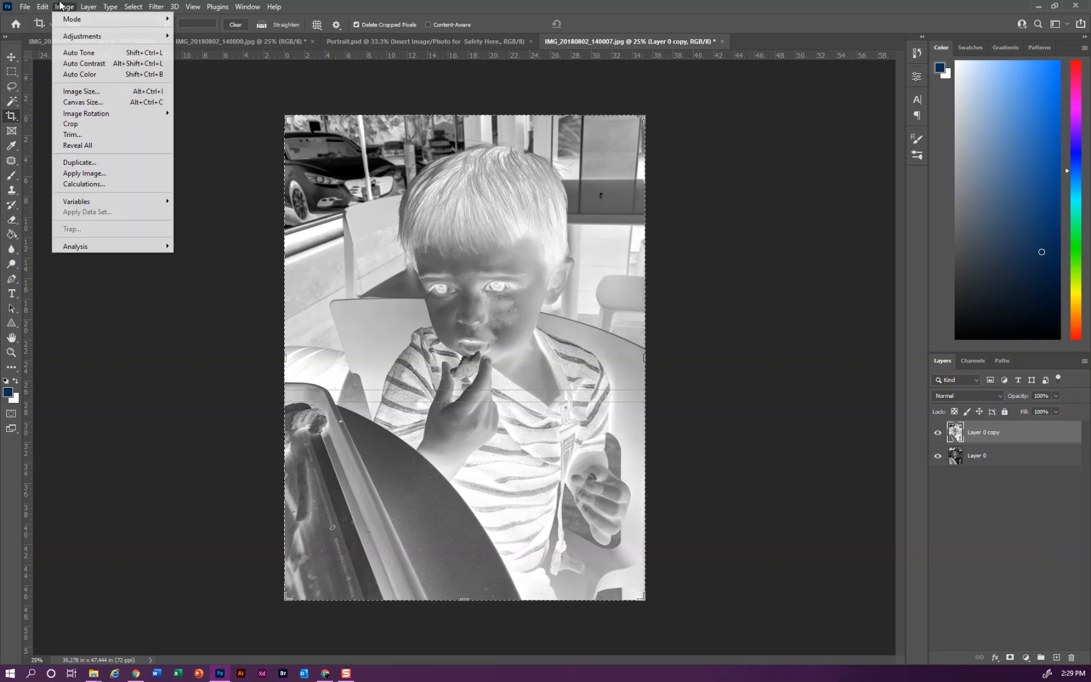
mouse_move(43, 6)
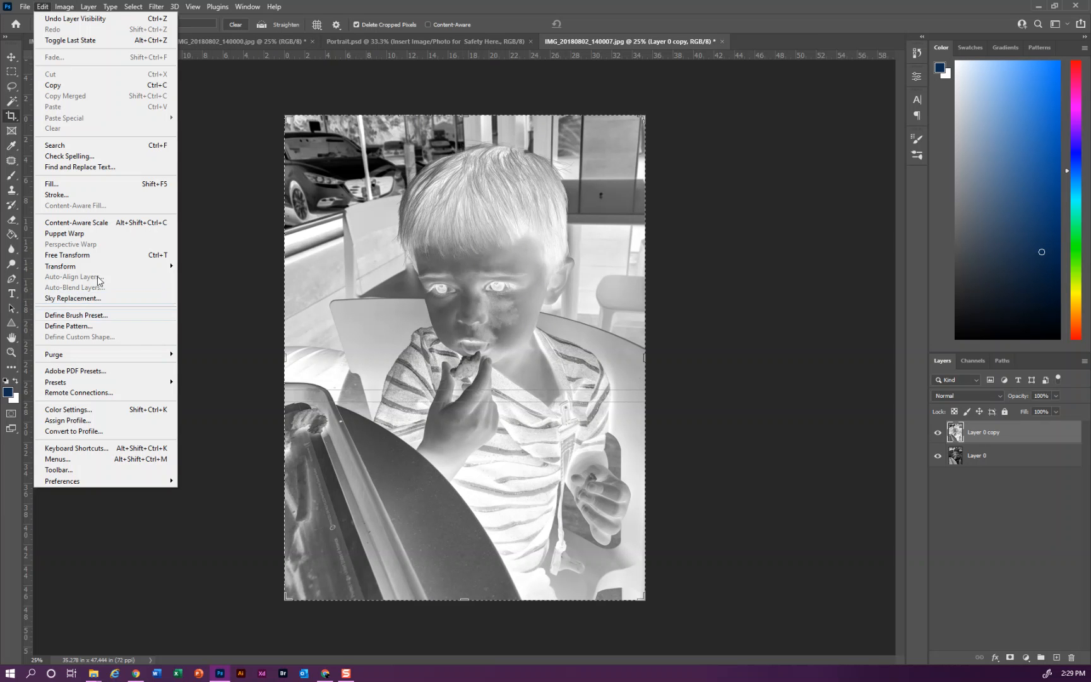
mouse_move(99, 268)
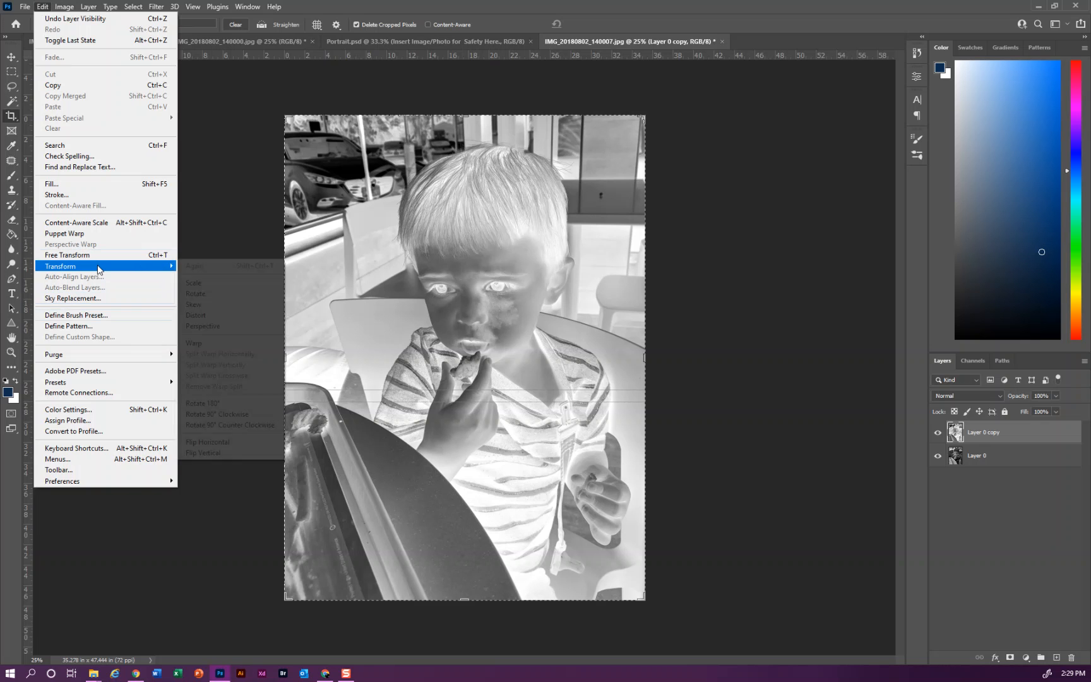
click(251, 442)
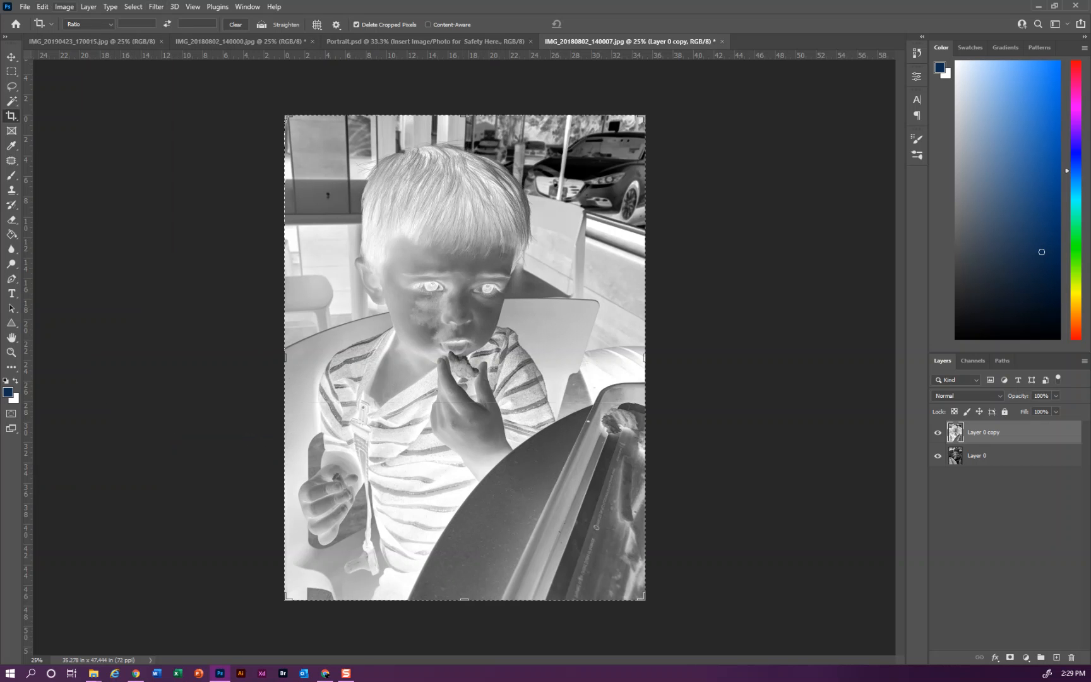
- Open the Canvas Size settings, switch to Calculator and double the canvas width by computing 35.278 × 2
click(66, 8)
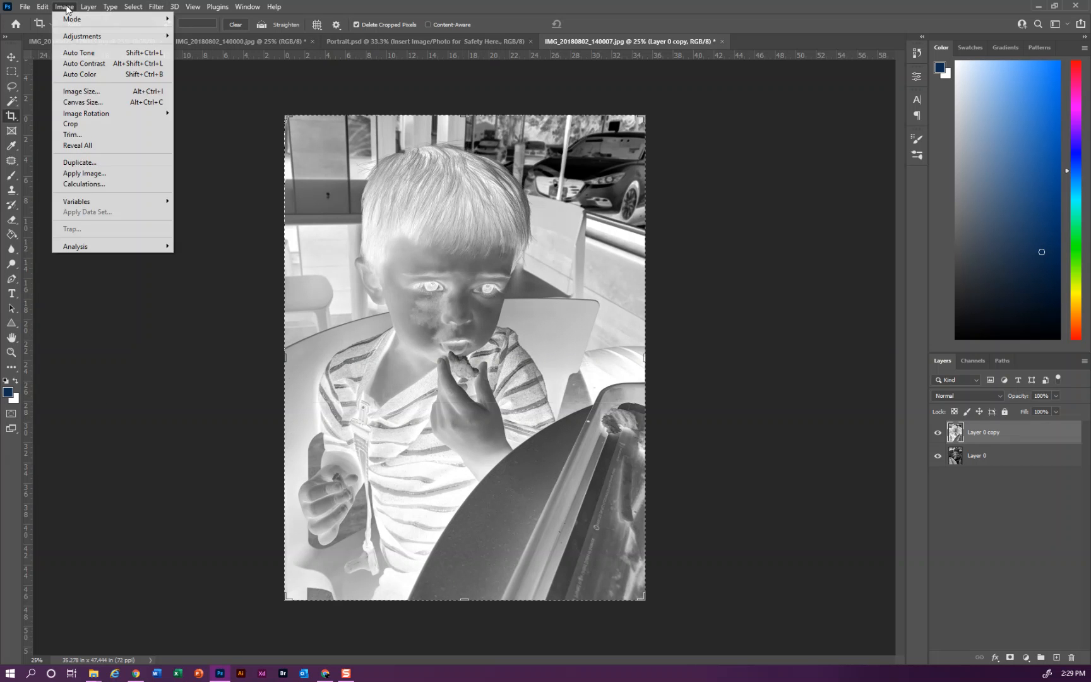
click(88, 103)
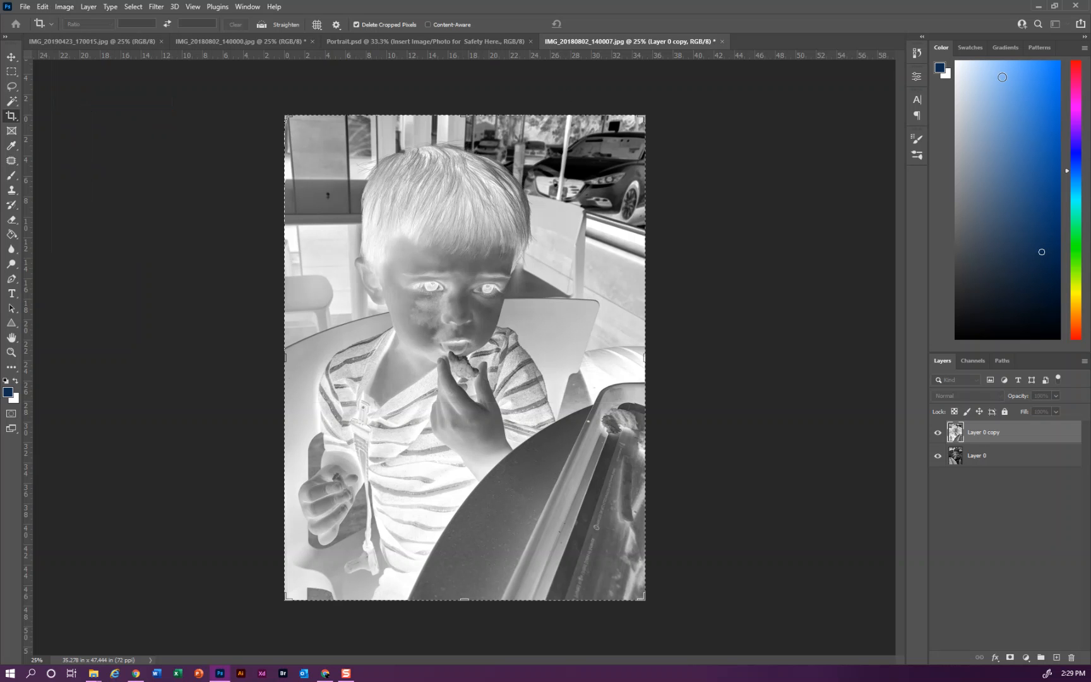
drag(811, 184, 438, 158)
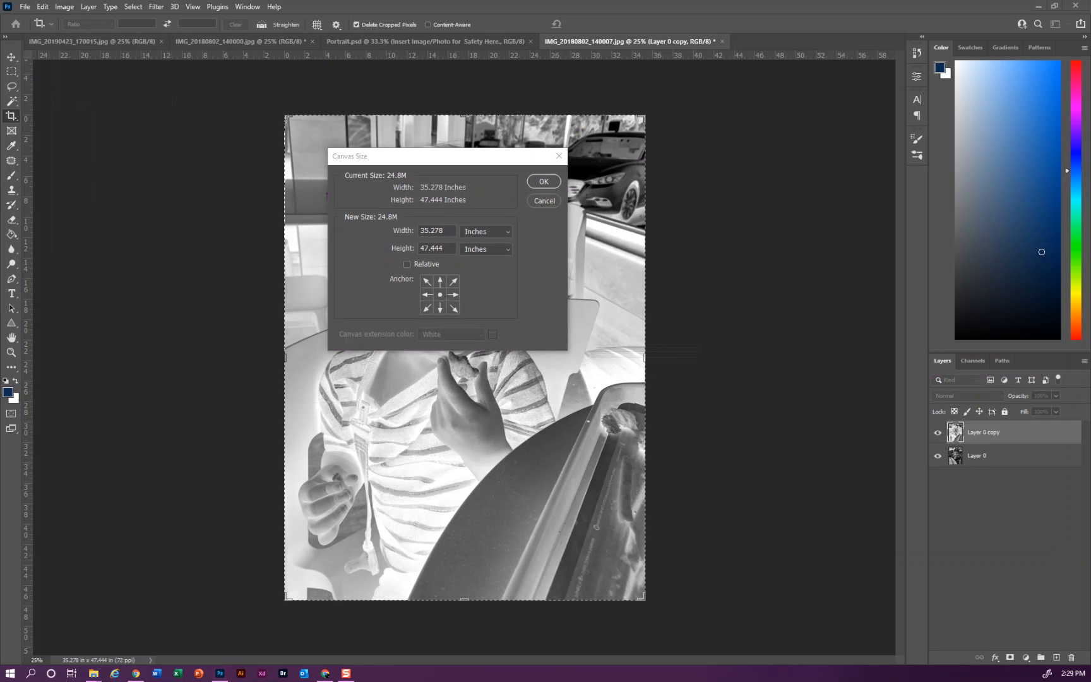
drag(1090, 192, 675, 142)
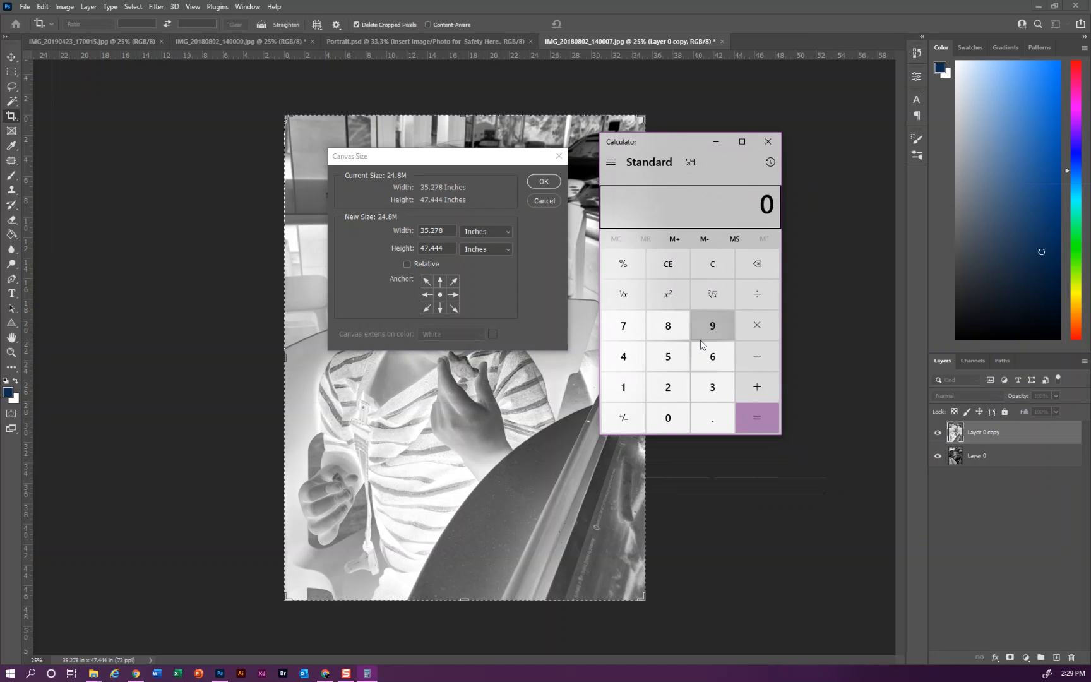
click(712, 386)
click(680, 359)
click(712, 418)
click(667, 387)
click(623, 325)
click(668, 327)
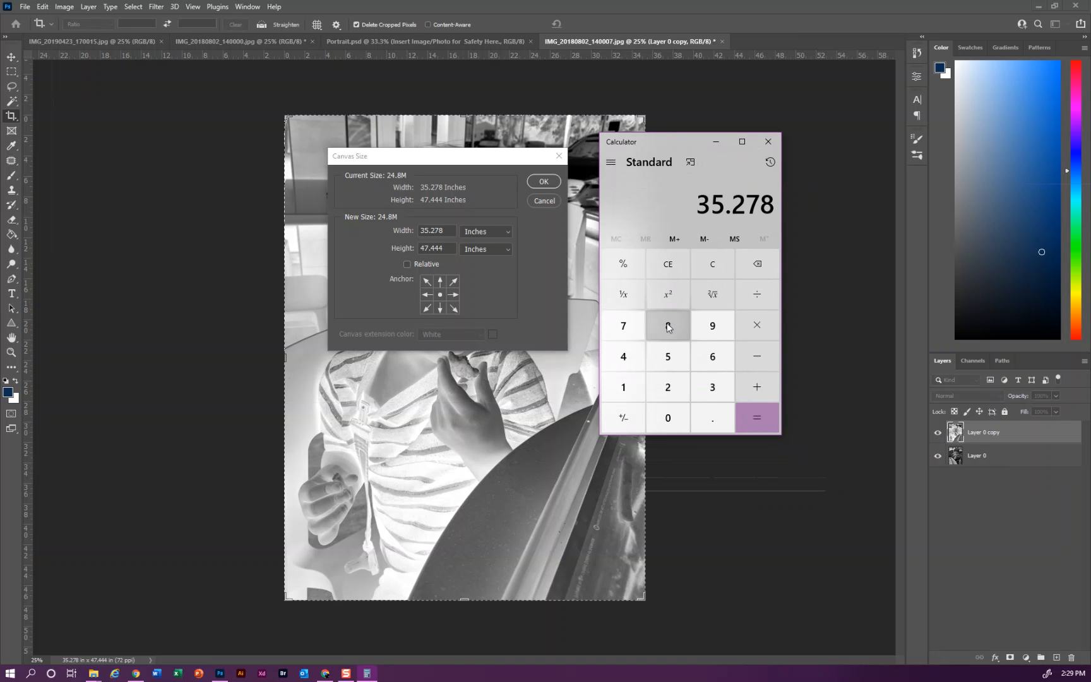
click(767, 423)
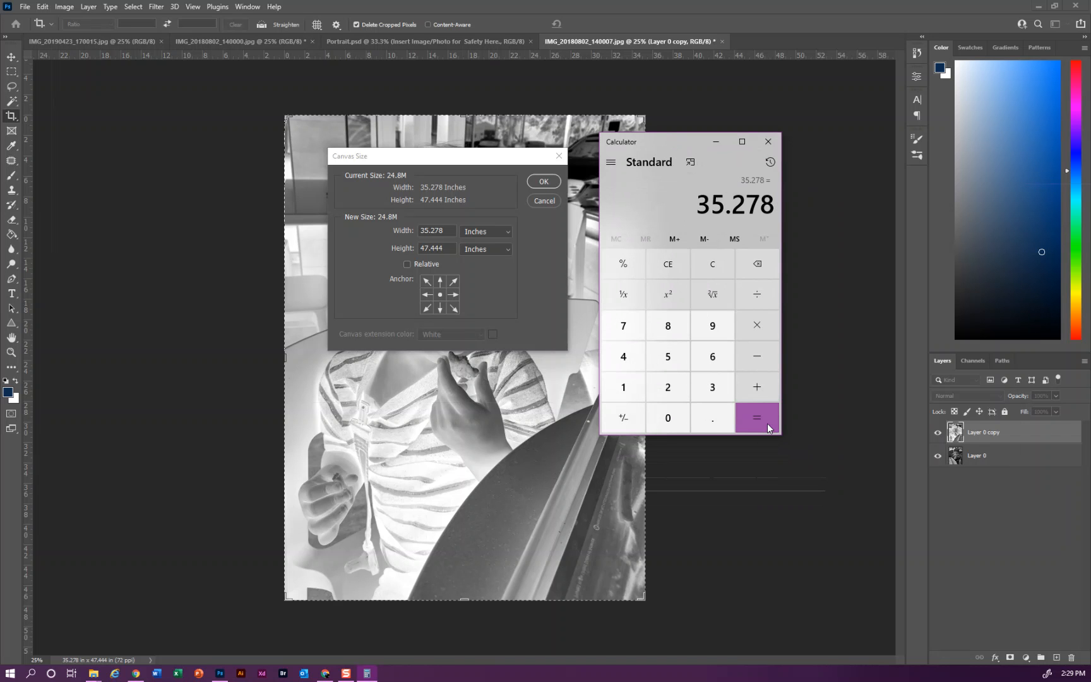
click(761, 330)
click(684, 386)
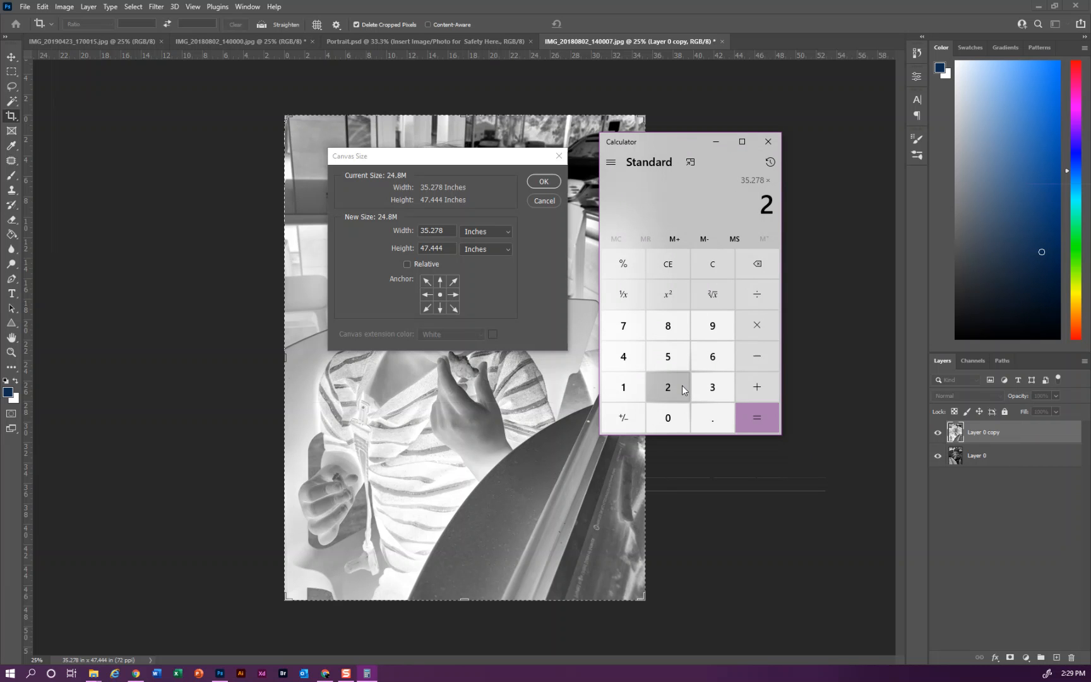
click(755, 425)
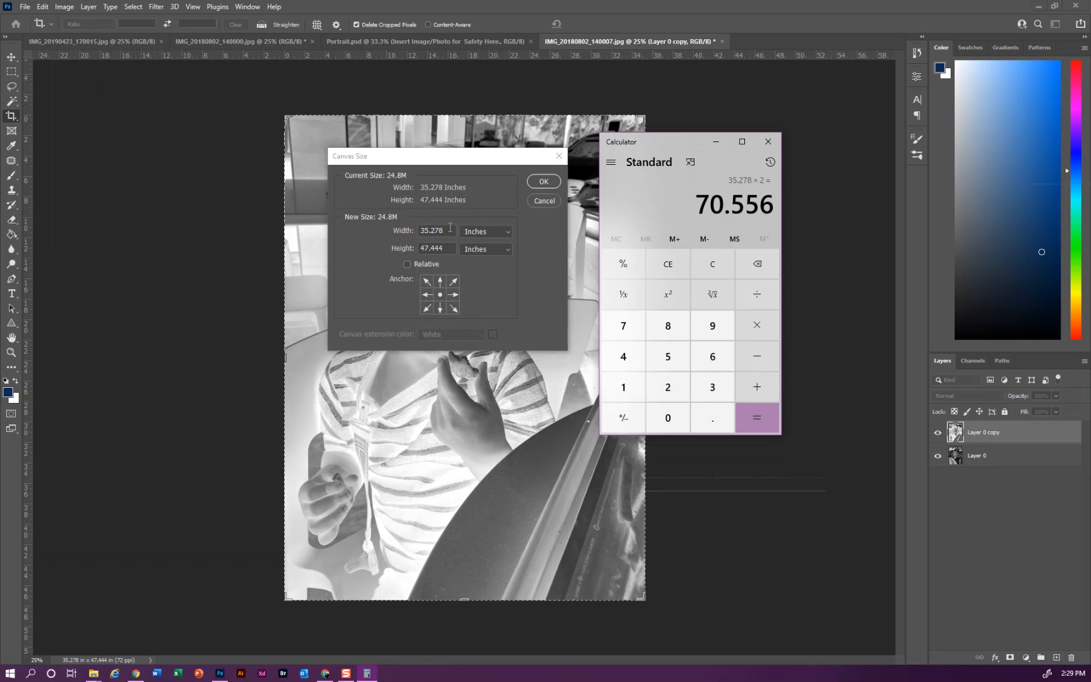
- Set the canvas width to 70.556 inches with the anchor at middle left so the new space extends to the right
click(448, 229)
click(398, 226)
text(70.556)
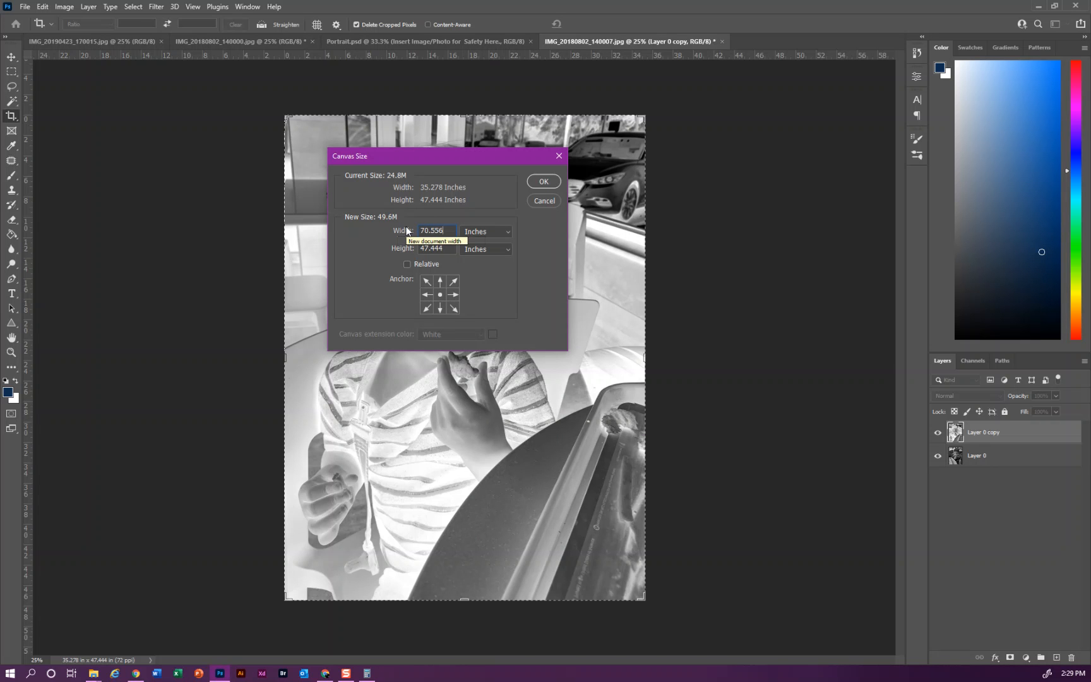
click(427, 295)
click(544, 182)
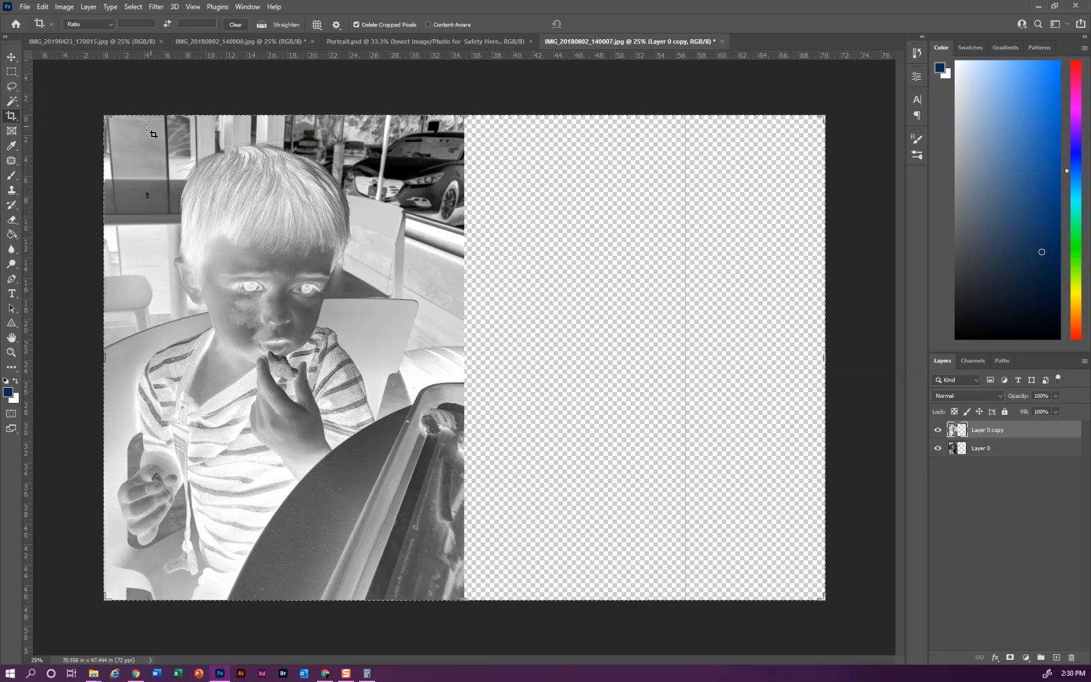
- Move the inverted, flipped layer copy into the empty right half of the canvas, edge to edge with the original
click(12, 58)
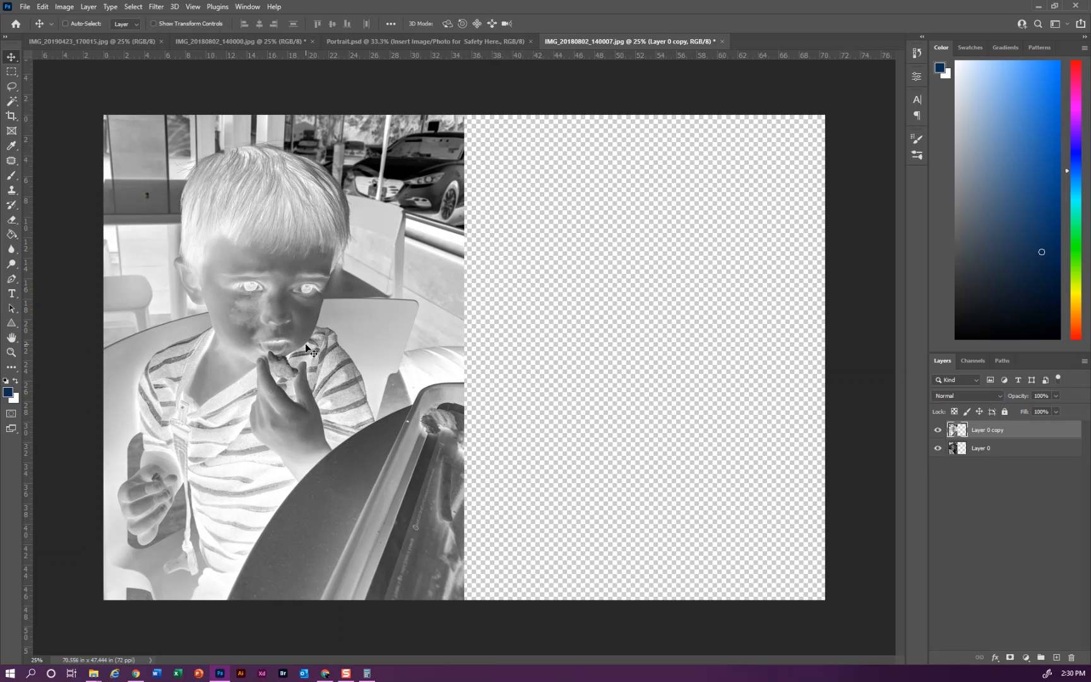
drag(318, 334, 668, 350)
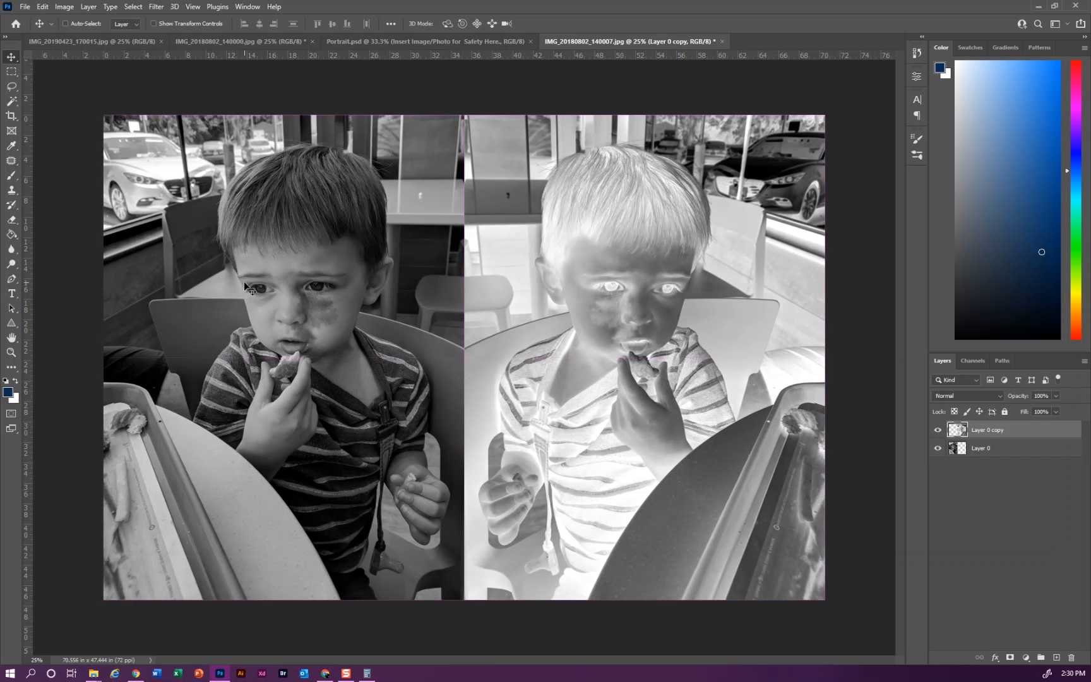
- Start saving the document under a new file name made of the author's last and first name followed by _PosNeg
click(25, 6)
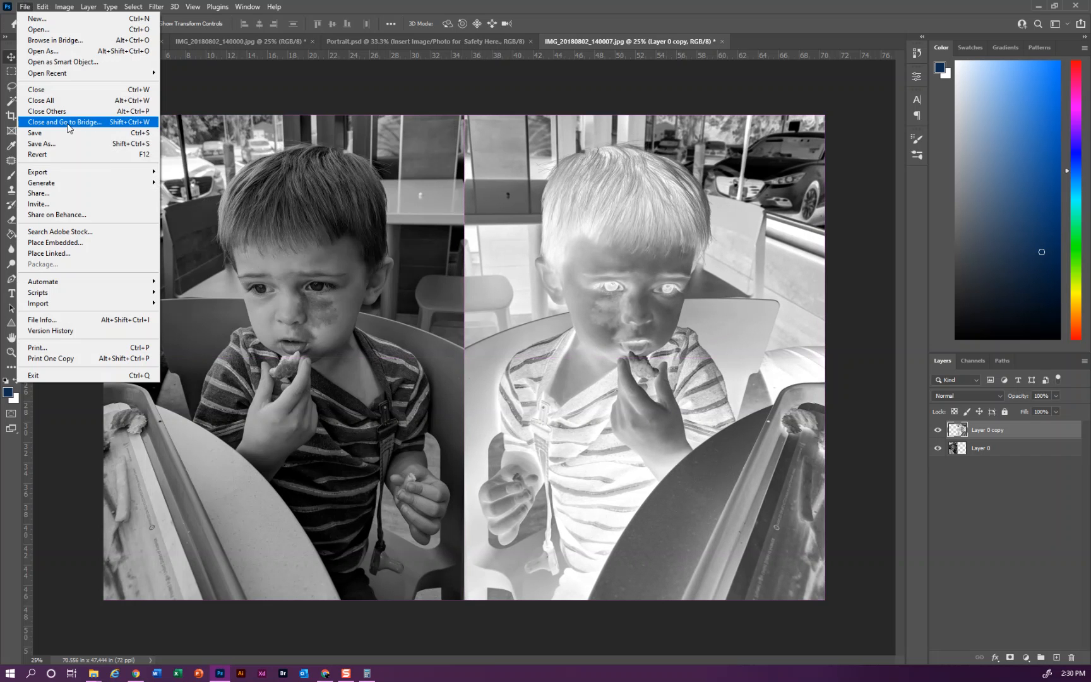
click(72, 142)
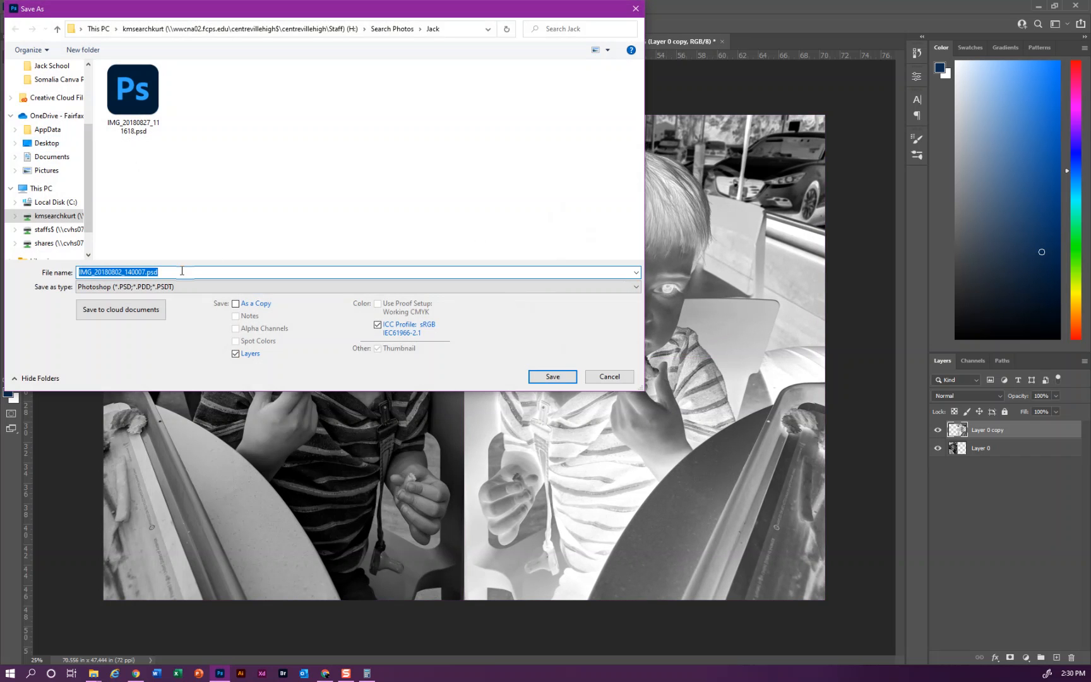
text(Search)
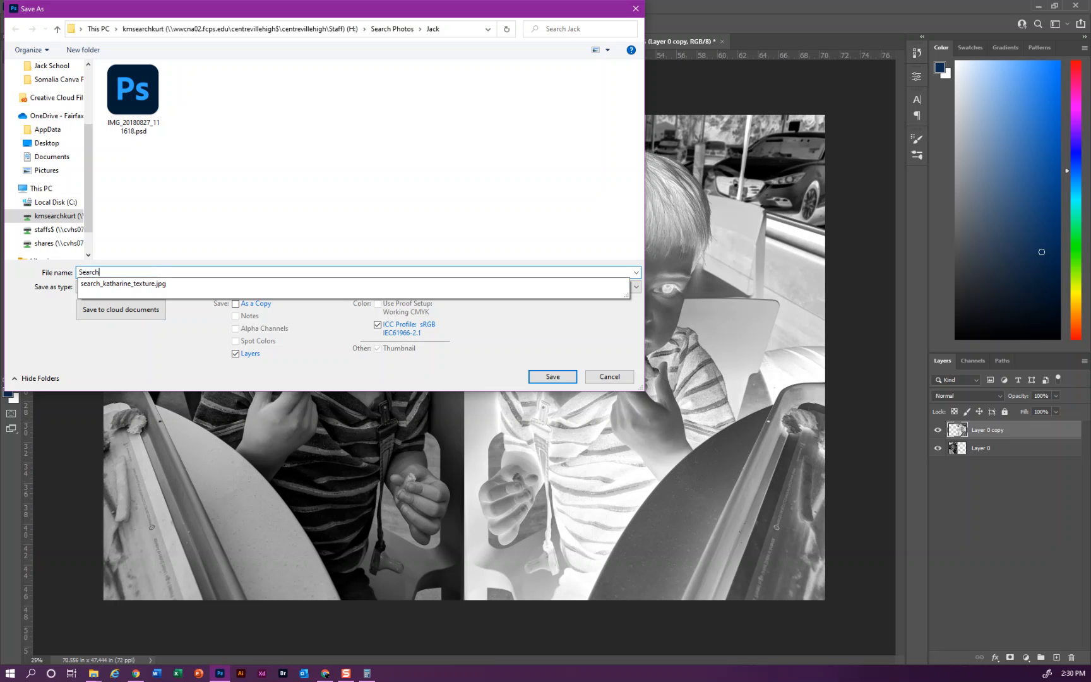
text(_Katharine_Posneg)
key(BackSpace)
key(BackSpace)
key(BackSpace)
text(Neg)
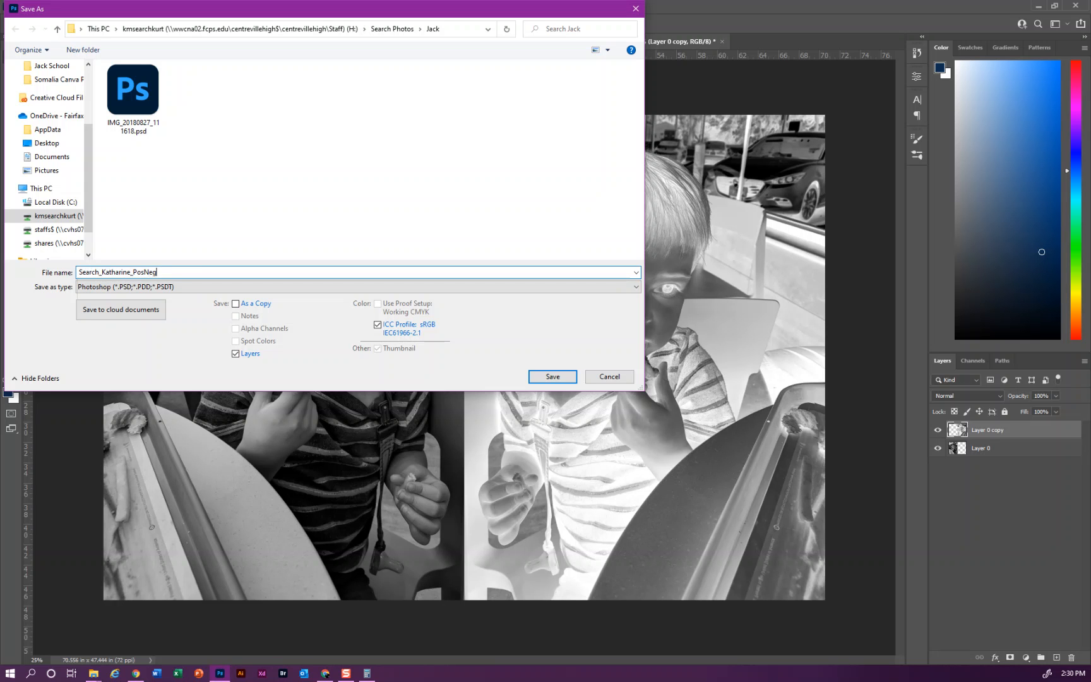
- Choose the JPEG format and save the file at quality 10 (Maximum) with the Baseline ("Standard") option
click(163, 286)
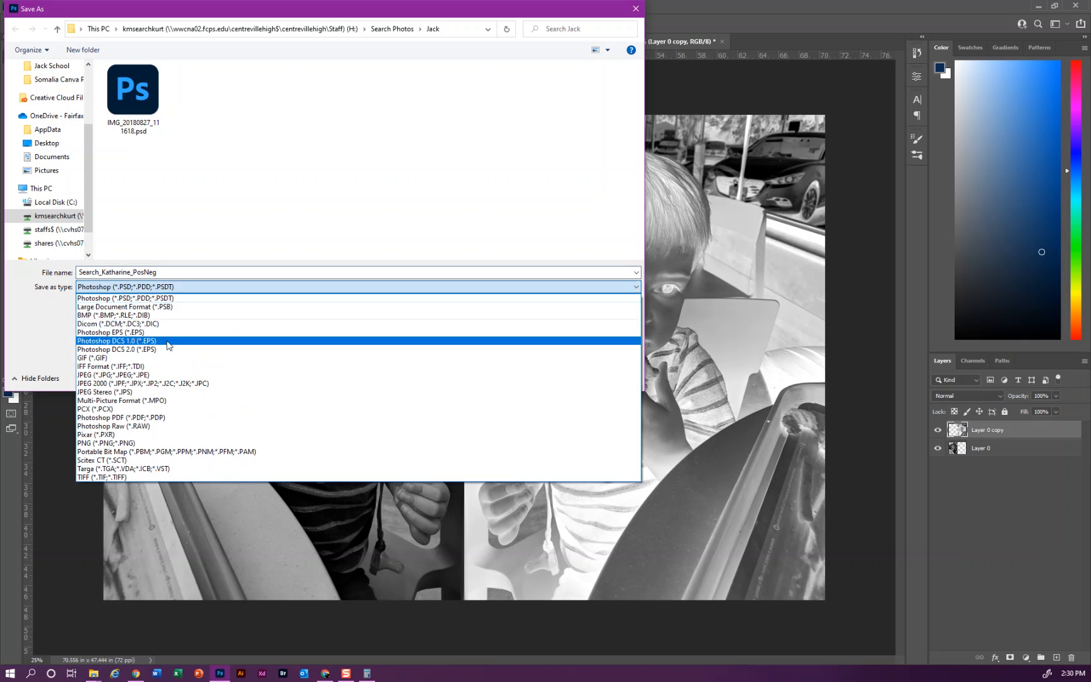
click(167, 375)
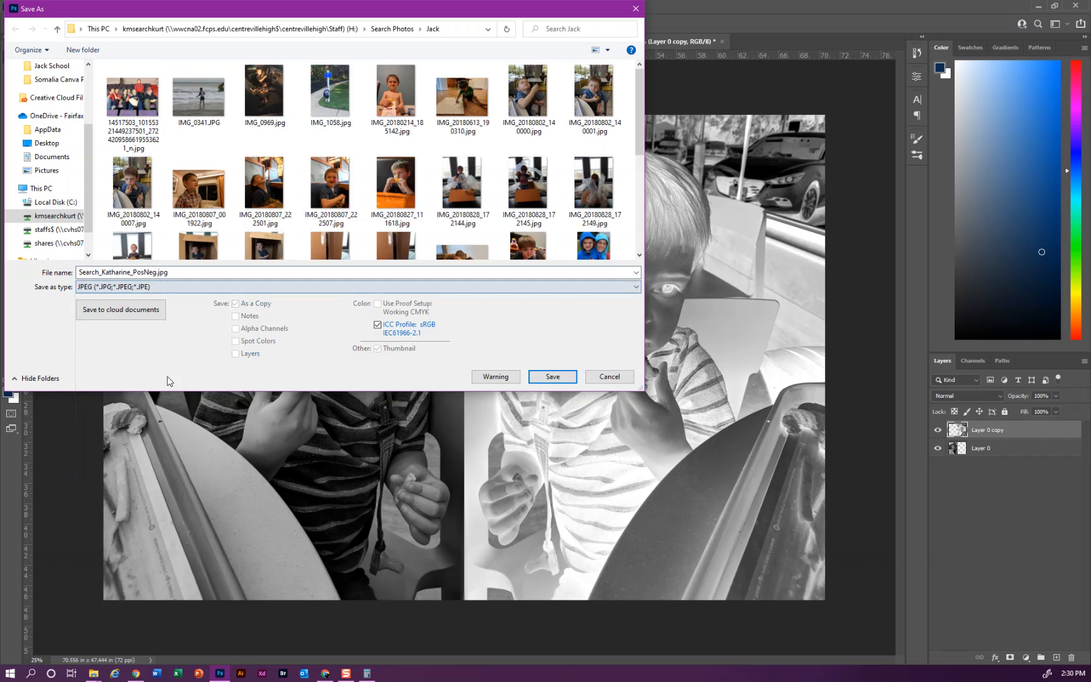
click(546, 373)
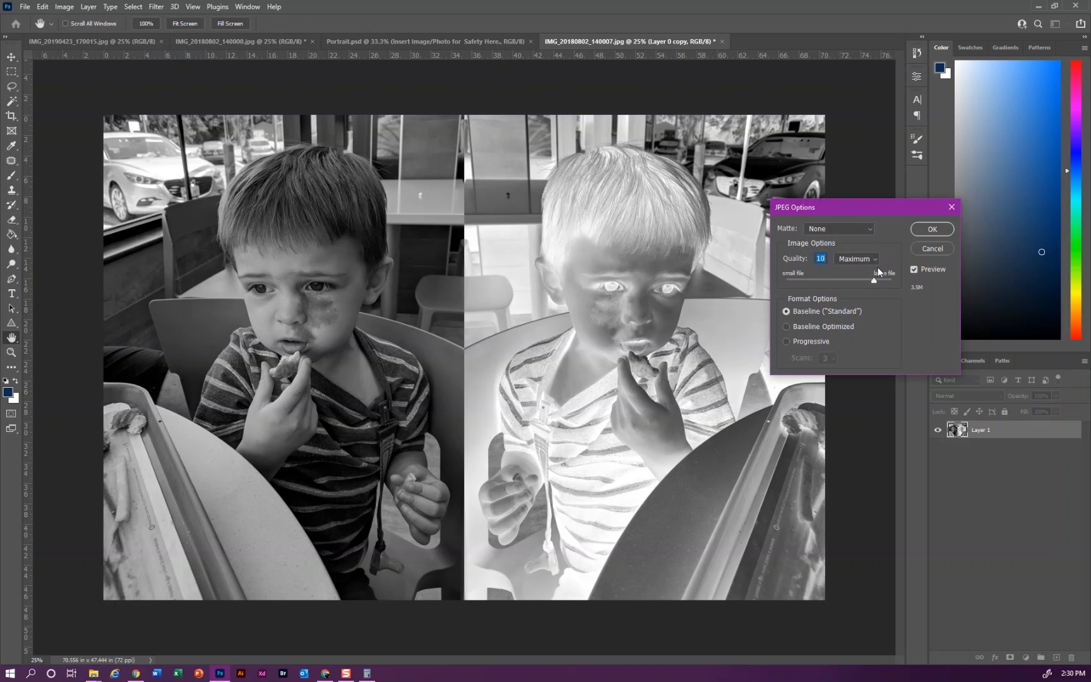
click(932, 230)
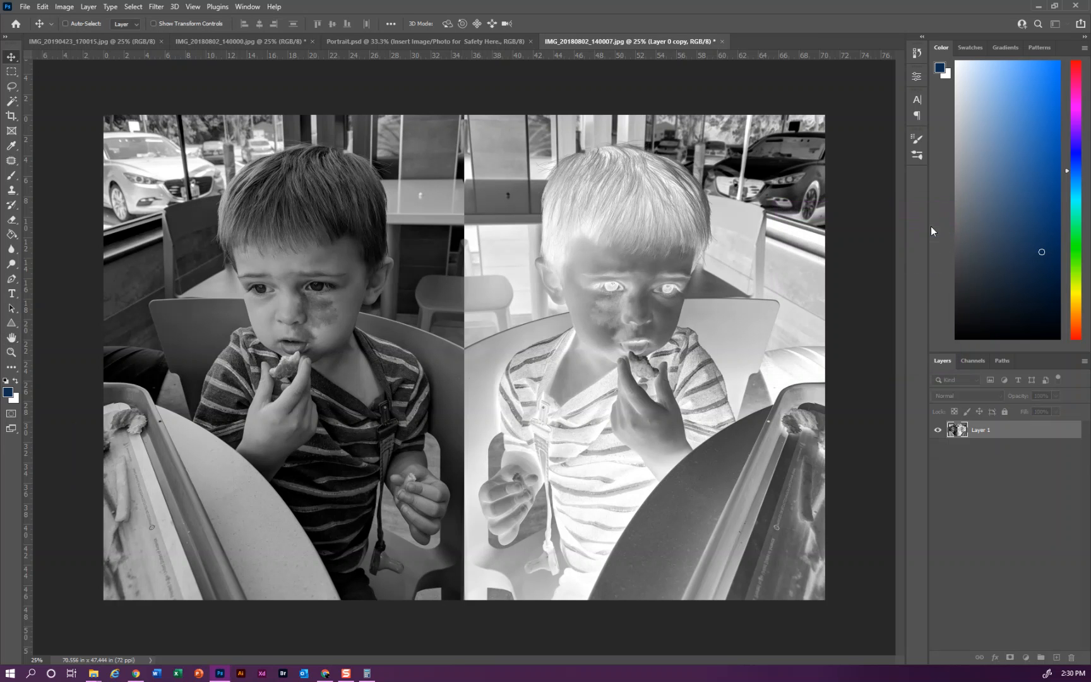